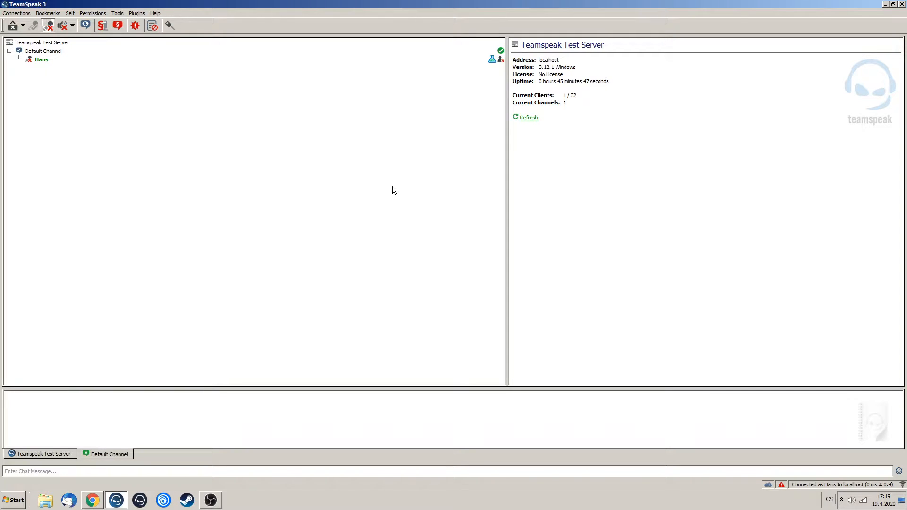
# - Open the server group permissions and move their window away to view the connected client's details and assigned groups
pyautogui.click(102, 25)
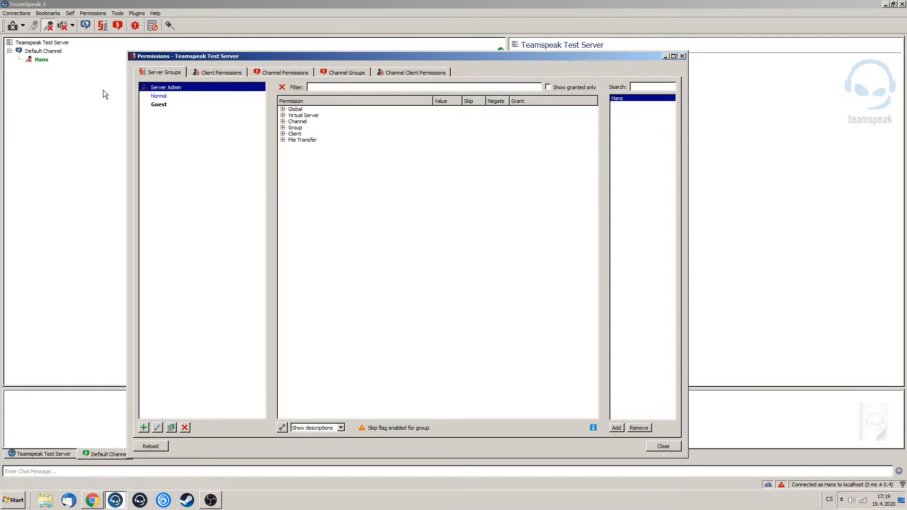
pyautogui.click(162, 97)
pyautogui.click(154, 87)
pyautogui.moveTo(337, 64); pyautogui.dragTo(338, 75)
pyautogui.moveTo(498, 61); pyautogui.dragTo(511, 196)
pyautogui.click(500, 60)
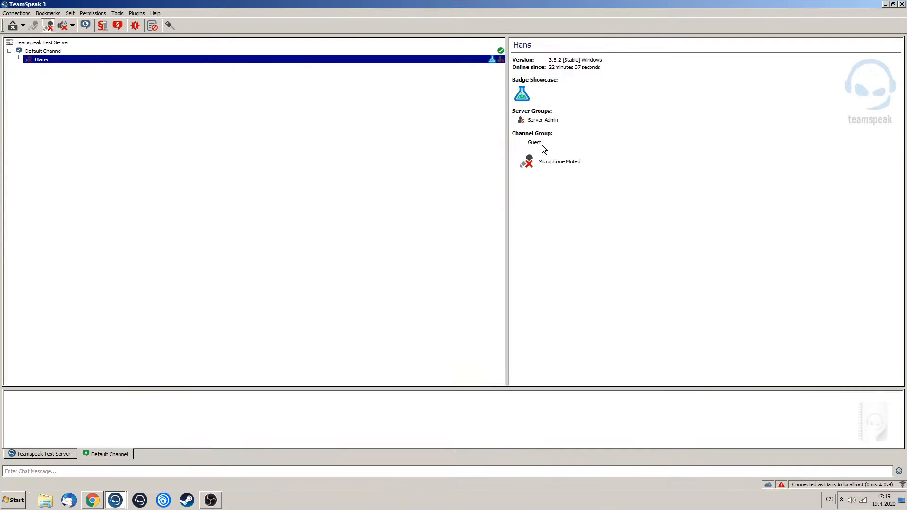
# - Return to the Permissions window and filter the Server Admin group's permissions by "ban"
pyautogui.click(115, 501)
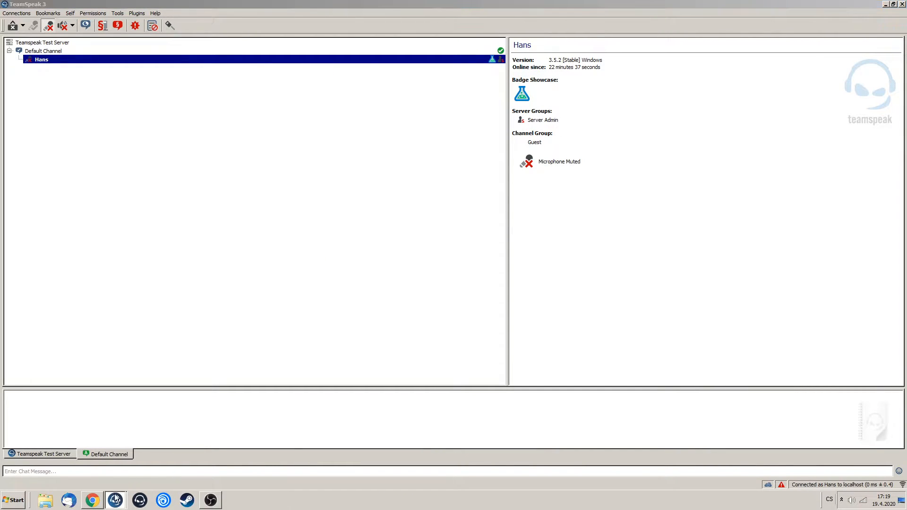
pyautogui.click(118, 481)
pyautogui.moveTo(339, 198); pyautogui.dragTo(345, 67)
pyautogui.click(347, 97)
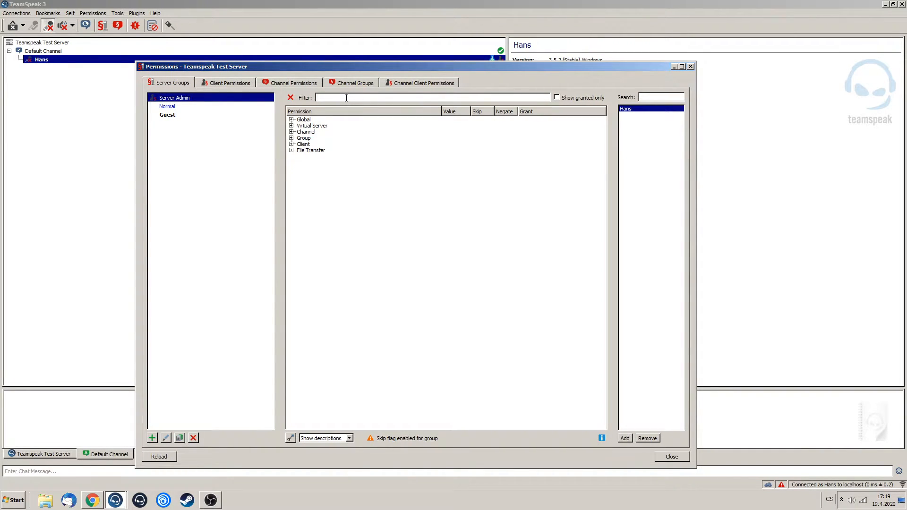
pyautogui.write('ban')
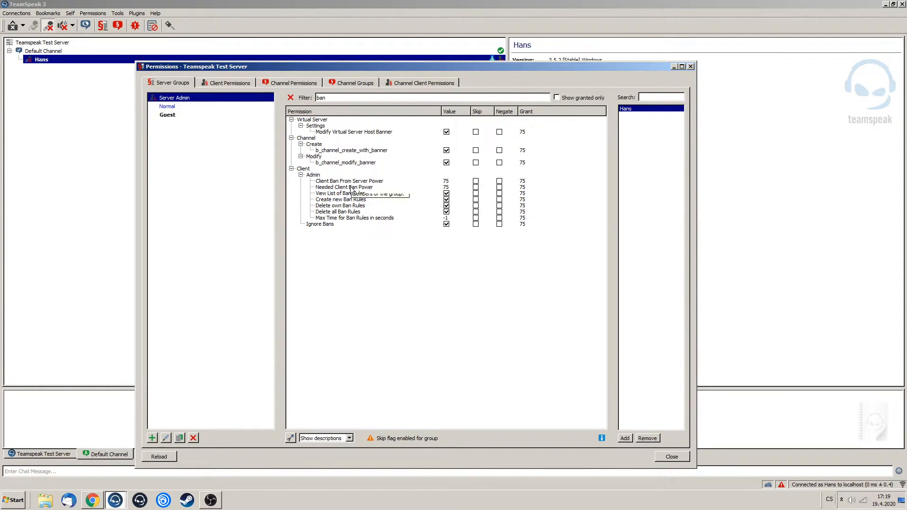
# - Examine the Client Ban From Server Power and Needed Client Ban Power permissions of the Server Admin group
pyautogui.moveTo(345, 182)
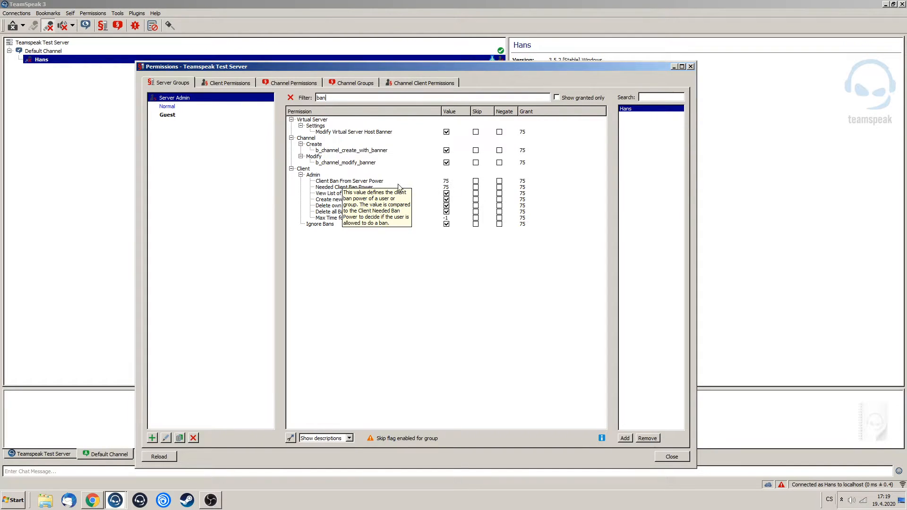
pyautogui.click(345, 188)
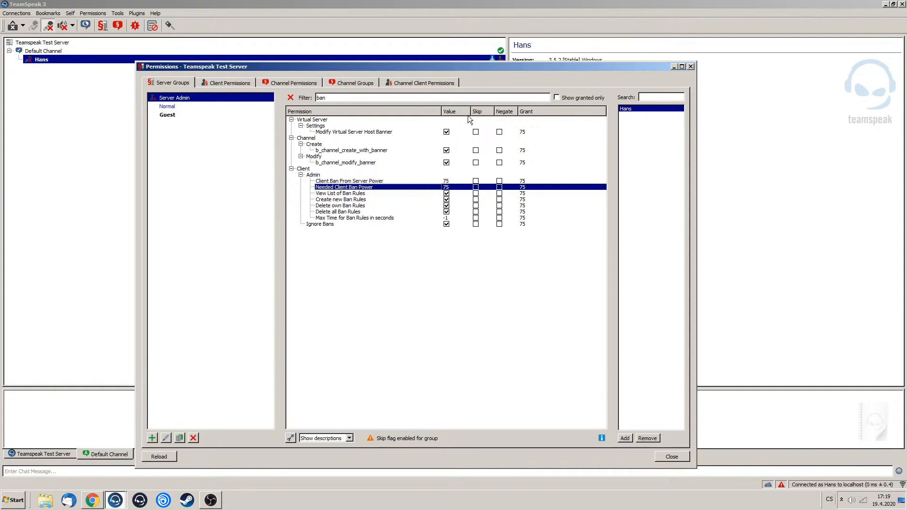
pyautogui.click(524, 177)
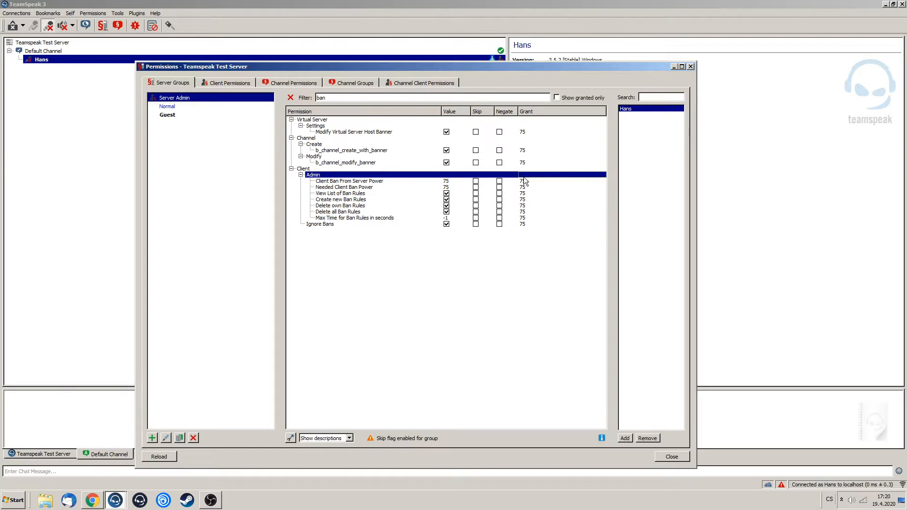
pyautogui.click(446, 180)
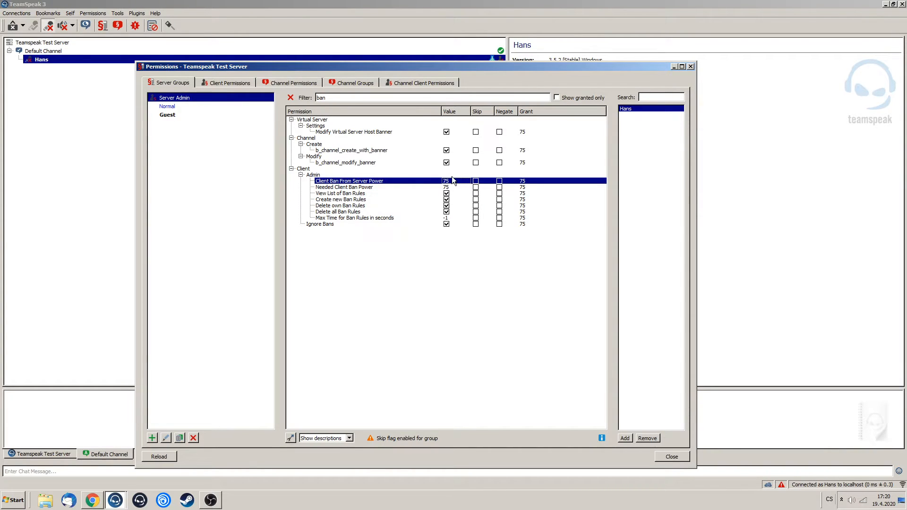
pyautogui.moveTo(463, 66); pyautogui.dragTo(464, 193)
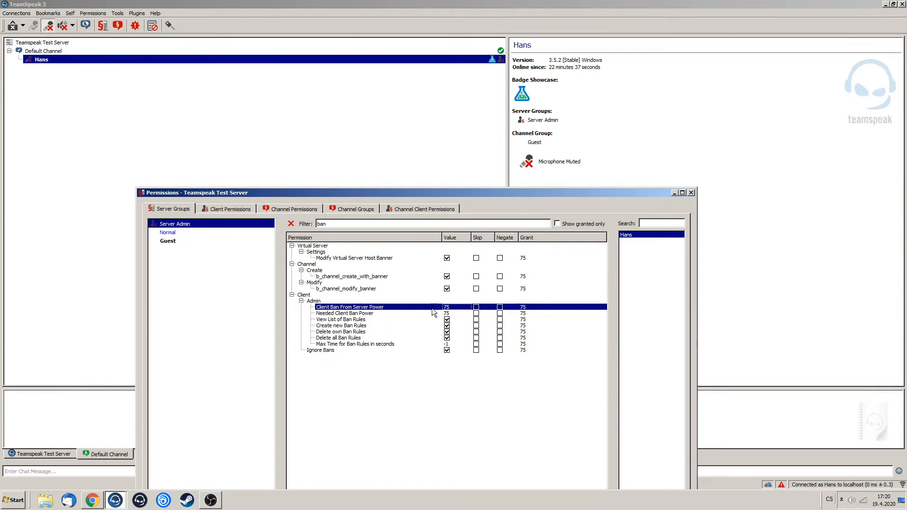
pyautogui.moveTo(436, 193); pyautogui.dragTo(443, 65)
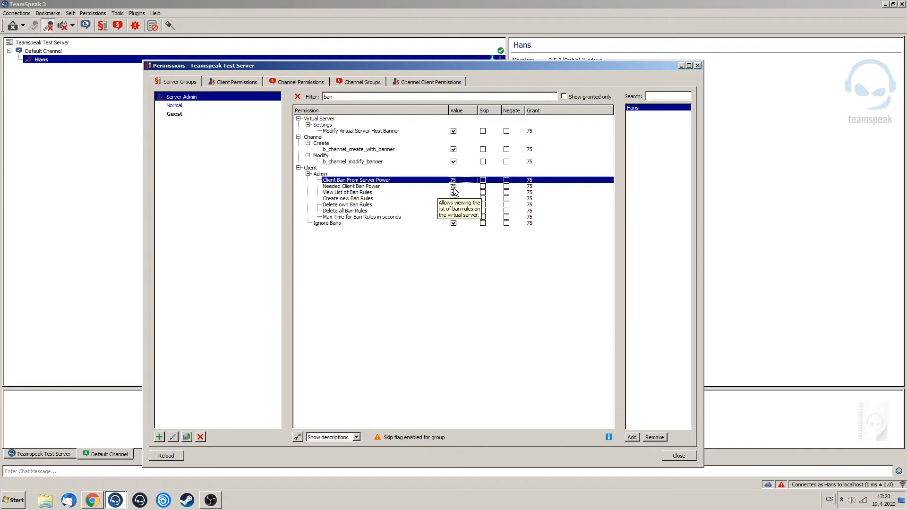
pyautogui.moveTo(501, 65); pyautogui.dragTo(515, 41)
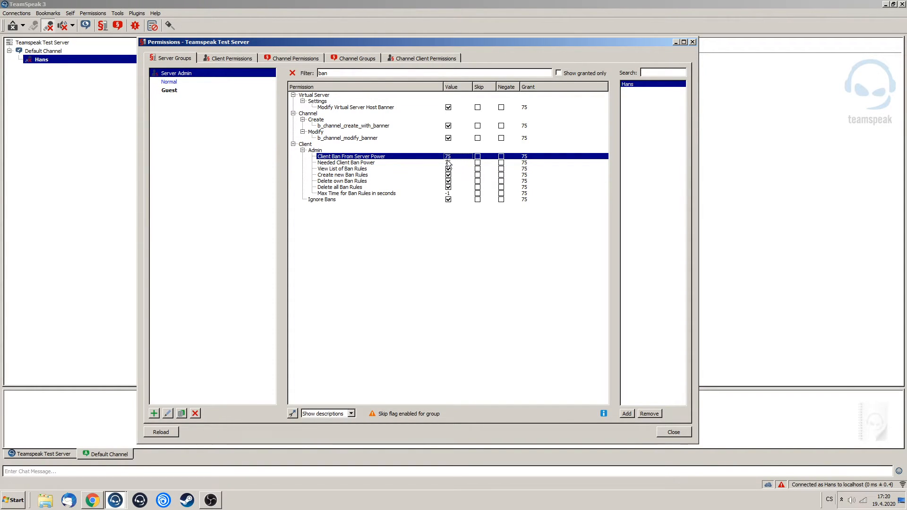
# - Disable the Ignore Bans permission for the Server Admin group and re-enable it
pyautogui.click(395, 199)
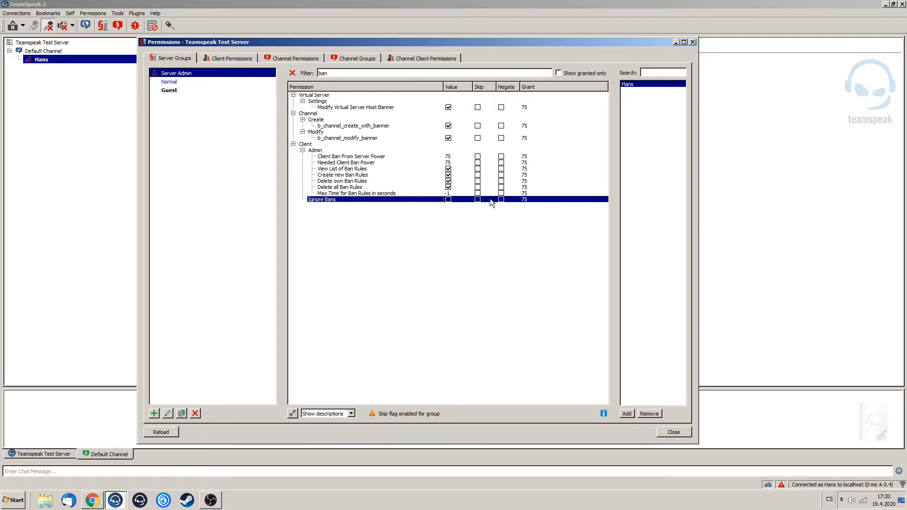
pyautogui.click(363, 195)
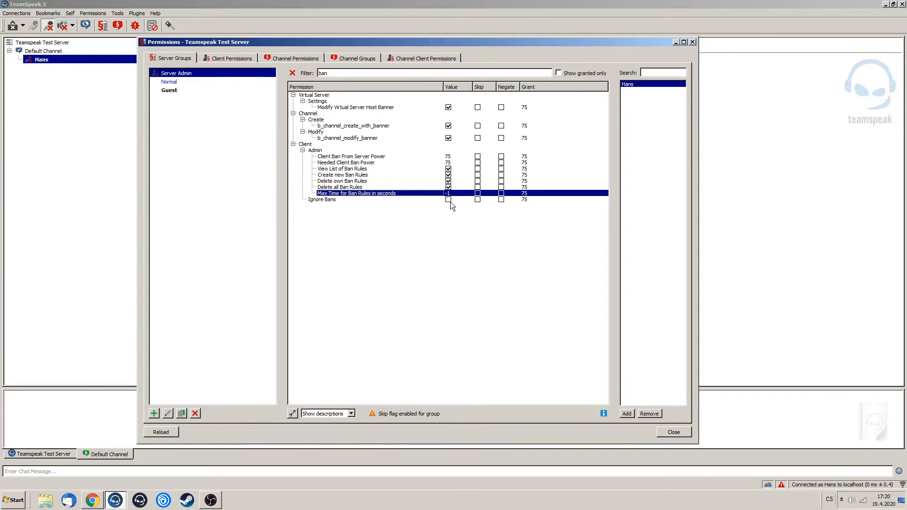
pyautogui.click(344, 198)
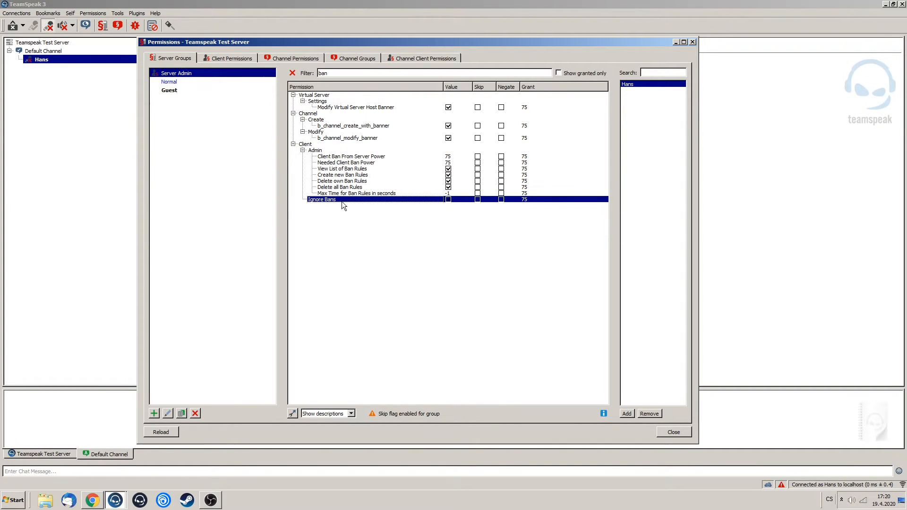
pyautogui.click(429, 193)
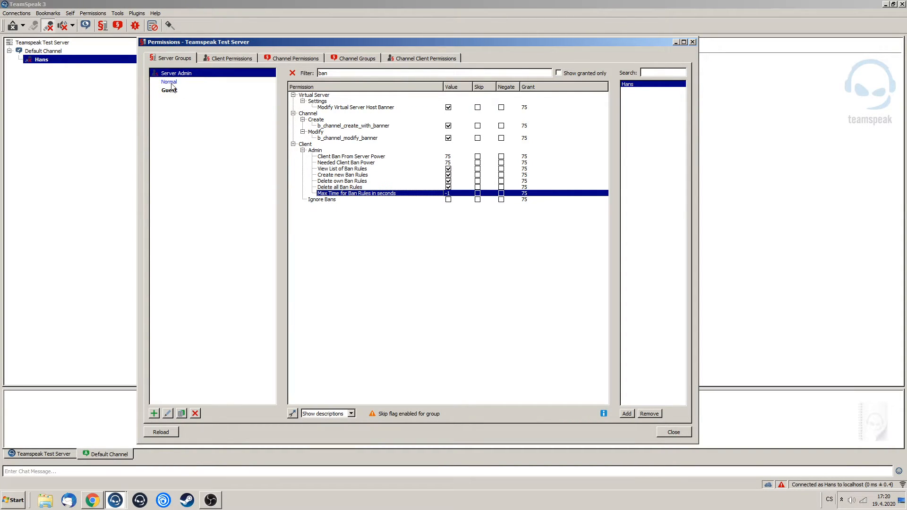
pyautogui.click(449, 199)
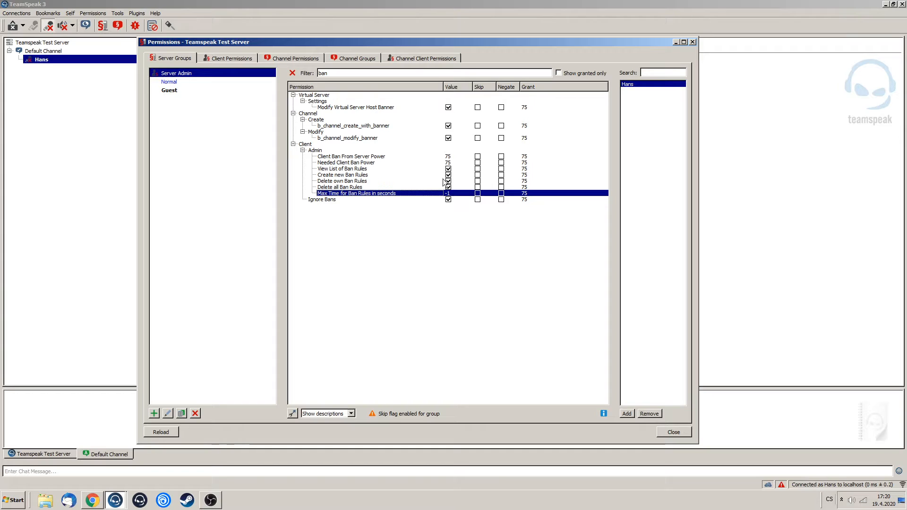
pyautogui.click(421, 164)
pyautogui.click(419, 157)
pyautogui.click(399, 151)
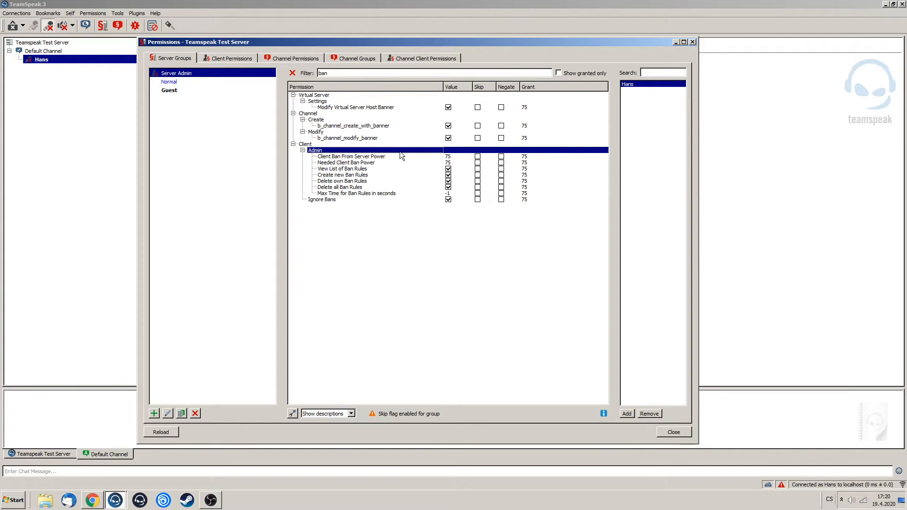
# - Look through the client, channel, channel group and channel client permissions, ending on the server group permissions
pyautogui.moveTo(480, 50); pyautogui.dragTo(437, 70)
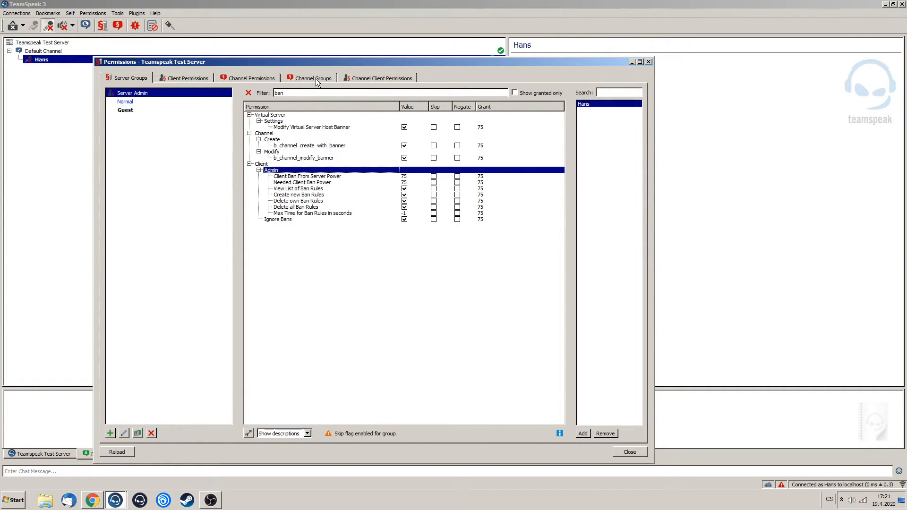
pyautogui.click(169, 78)
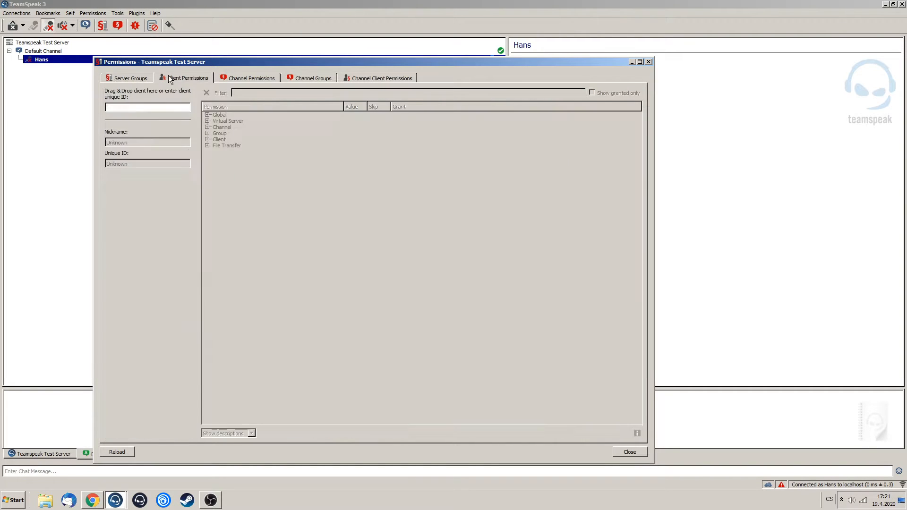
pyautogui.click(271, 81)
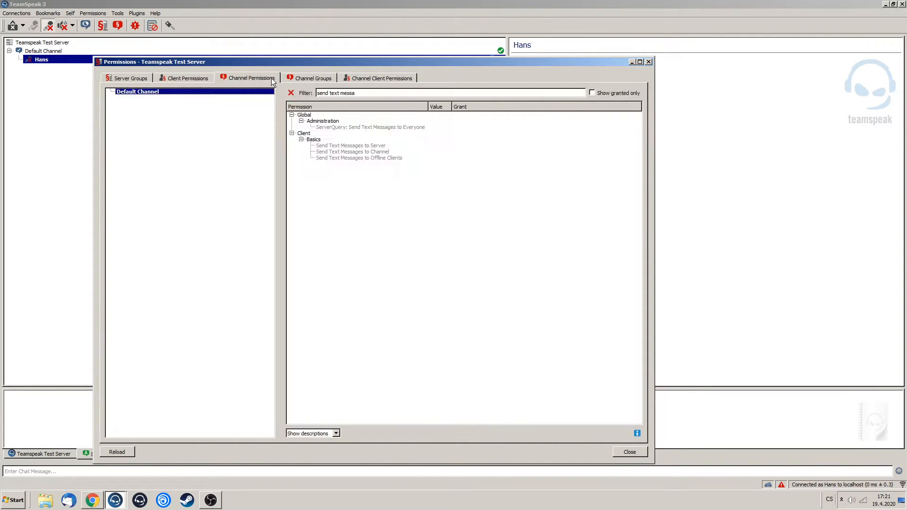
pyautogui.click(312, 77)
pyautogui.click(371, 78)
pyautogui.click(316, 78)
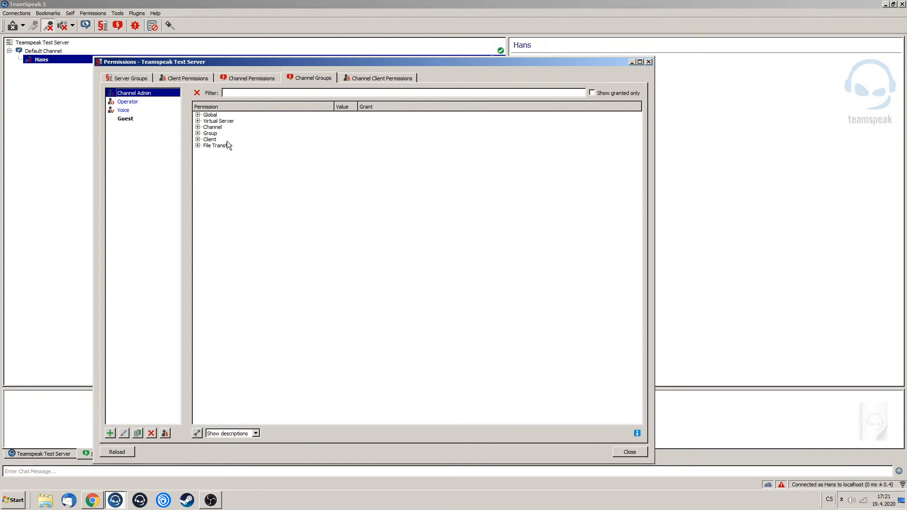
pyautogui.click(129, 79)
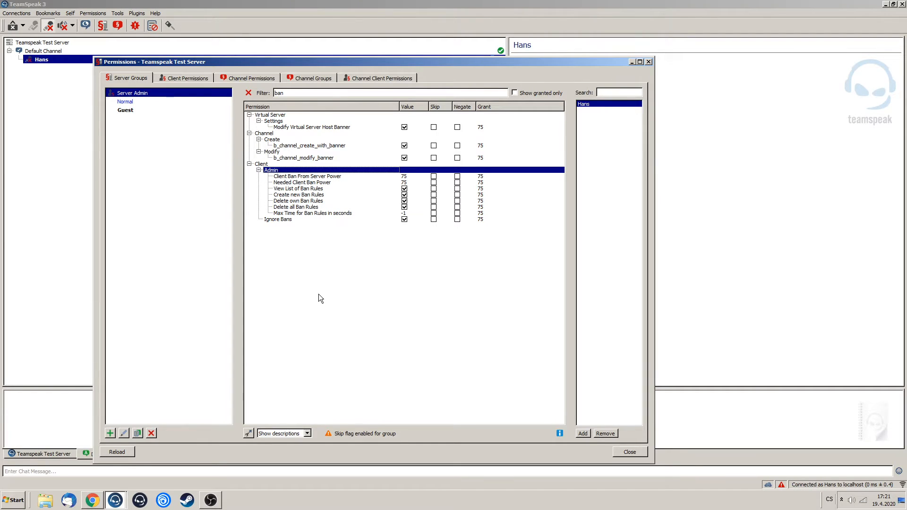
# - Examine the Skip and Grant columns for the Server Admin group's ban power and ban rule permissions
pyautogui.click(434, 188)
pyautogui.click(434, 189)
pyautogui.click(481, 176)
pyautogui.click(482, 183)
pyautogui.click(482, 189)
pyautogui.click(481, 182)
pyautogui.click(482, 177)
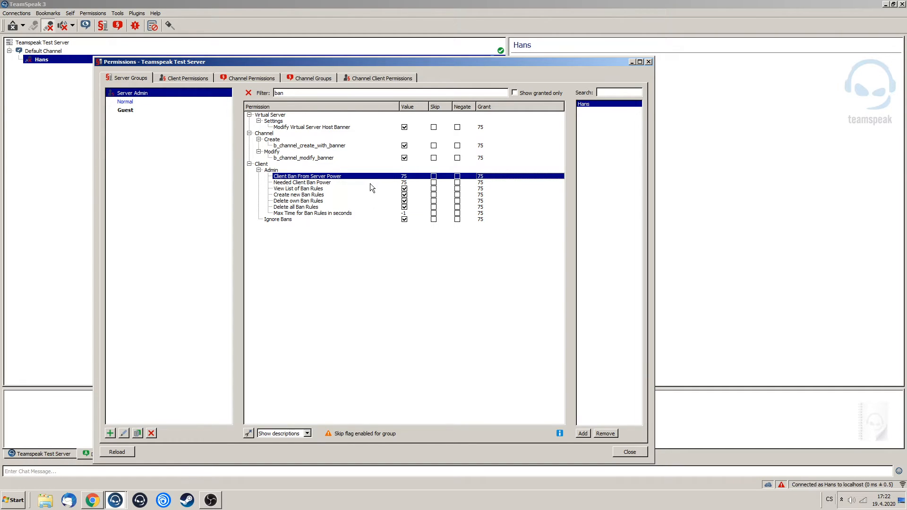
# - Try to set the Server Admin group's Needed Client Ban Power to 80
pyautogui.doubleClick(404, 182)
pyautogui.write('80')
pyautogui.press('Return')
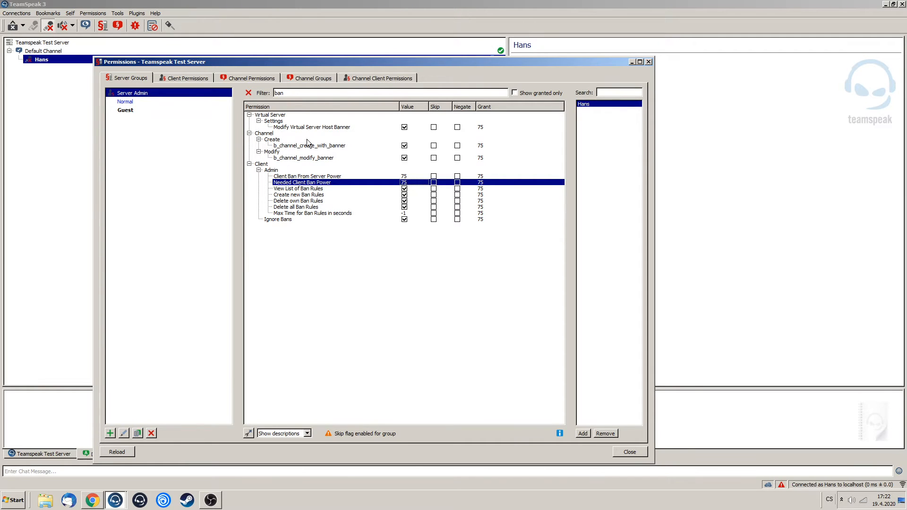
# - Clear the permission filter, expand all permission categories and examine the Server Admin group's full permission list
pyautogui.click(248, 93)
pyautogui.click(249, 115)
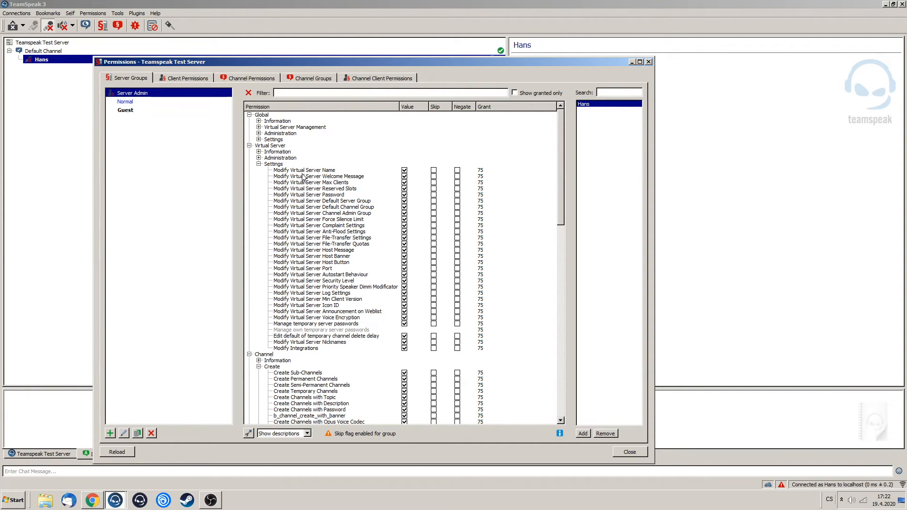
pyautogui.rightClick(341, 152)
pyautogui.click(370, 188)
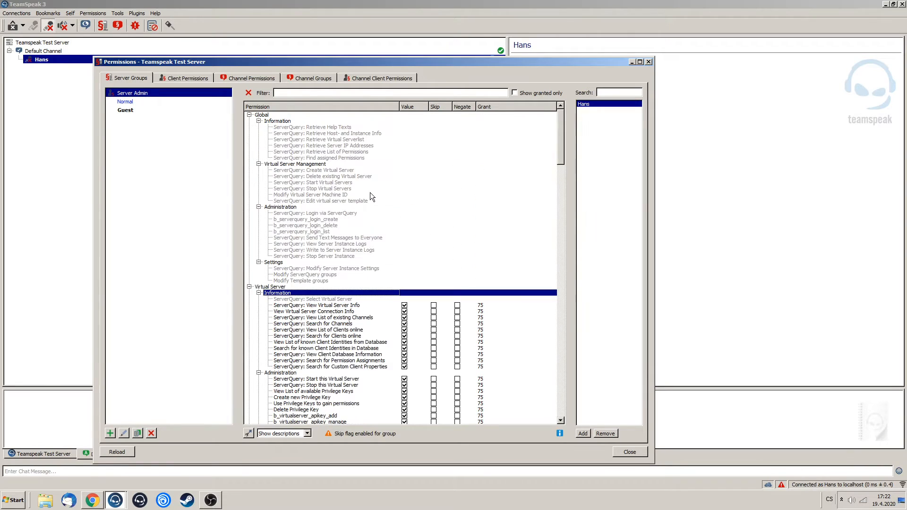
pyautogui.scroll(-7, 394, 242)
pyautogui.scroll(-4, 397, 234)
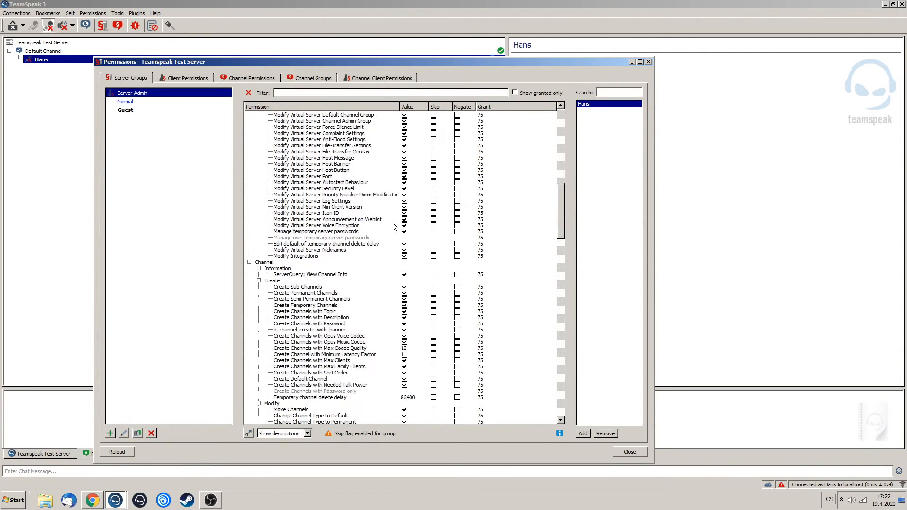
pyautogui.scroll(-4, 392, 225)
pyautogui.scroll(-5, 385, 220)
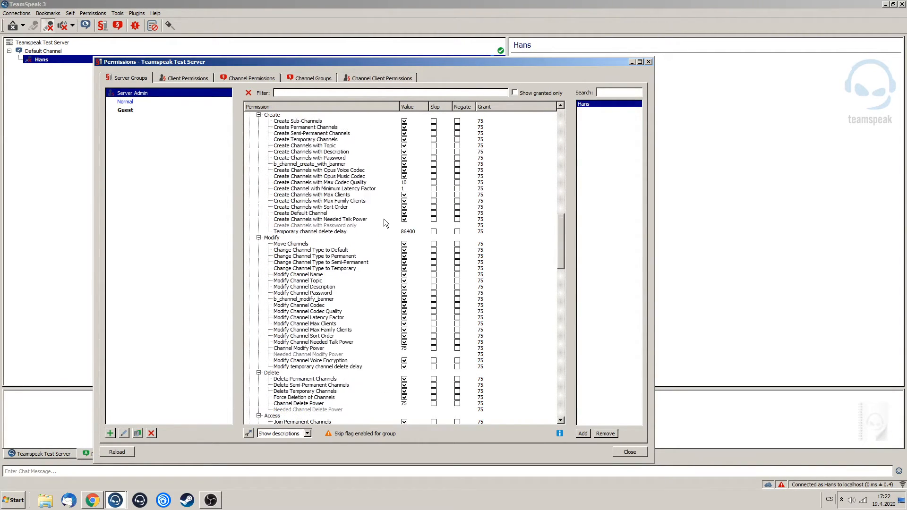
pyautogui.scroll(-5, 373, 345)
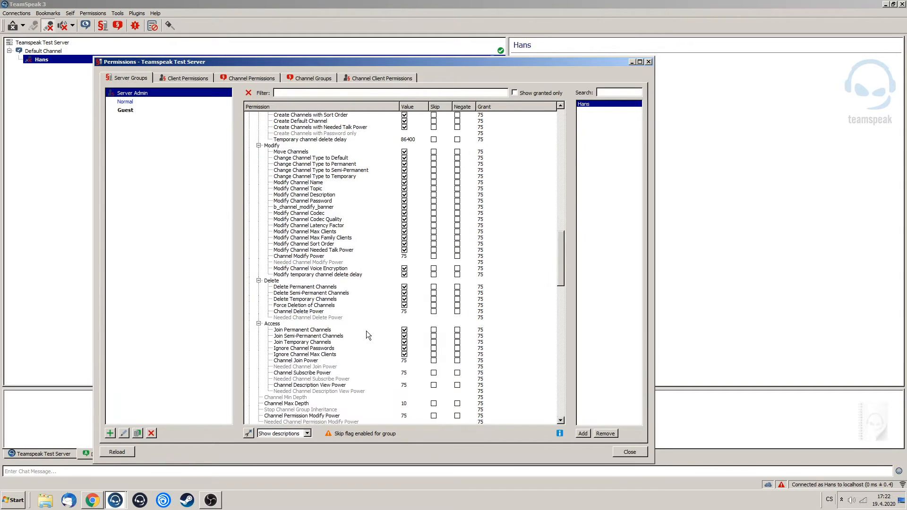
# - Filter the Server Admin group's permissions by "permi" and select Channel Permission Modify Power
pyautogui.click(301, 92)
pyautogui.write('permi')
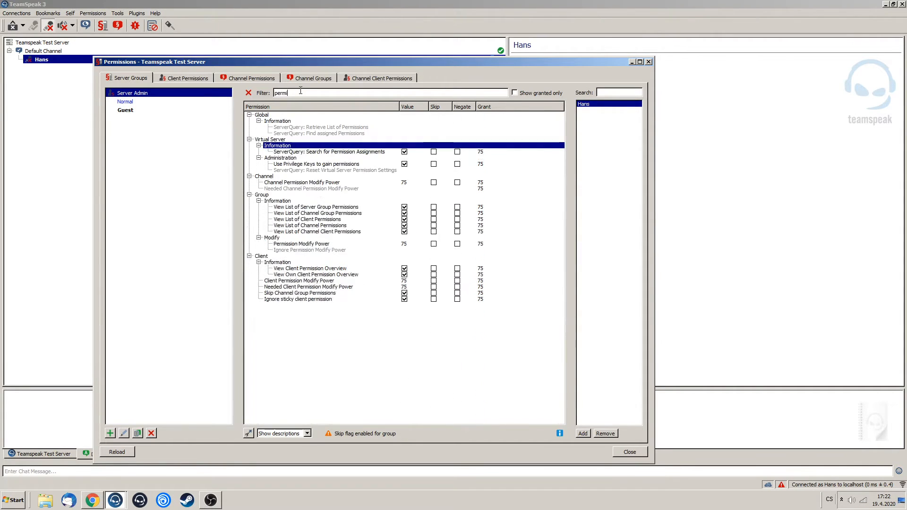
pyautogui.click(407, 183)
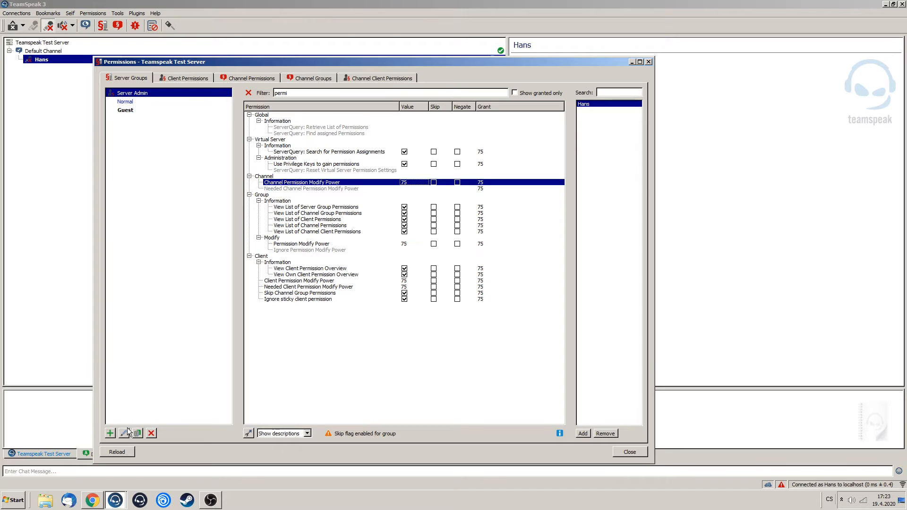
pyautogui.click(110, 433)
pyautogui.click(397, 290)
# - Show the Remove Grant Permission option for the permission assignment search and the channel permissions list, leaving it unused
pyautogui.rightClick(481, 152)
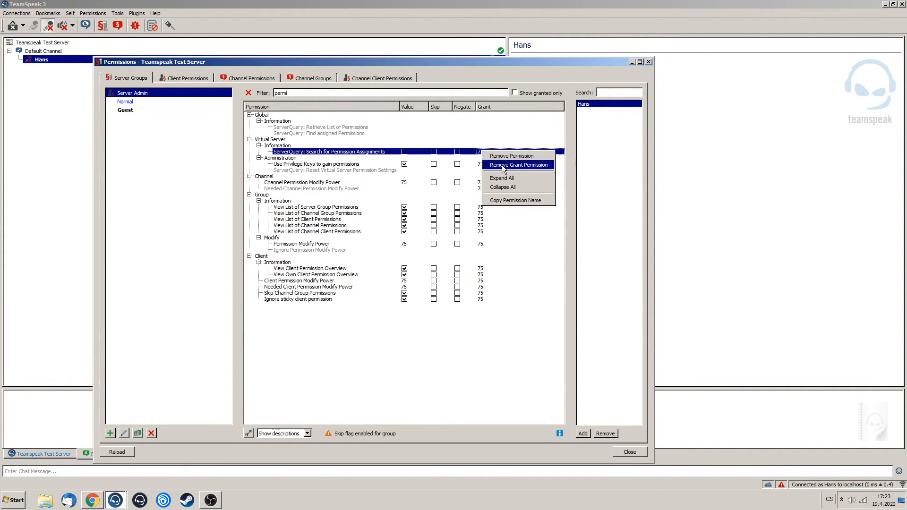
pyautogui.rightClick(478, 225)
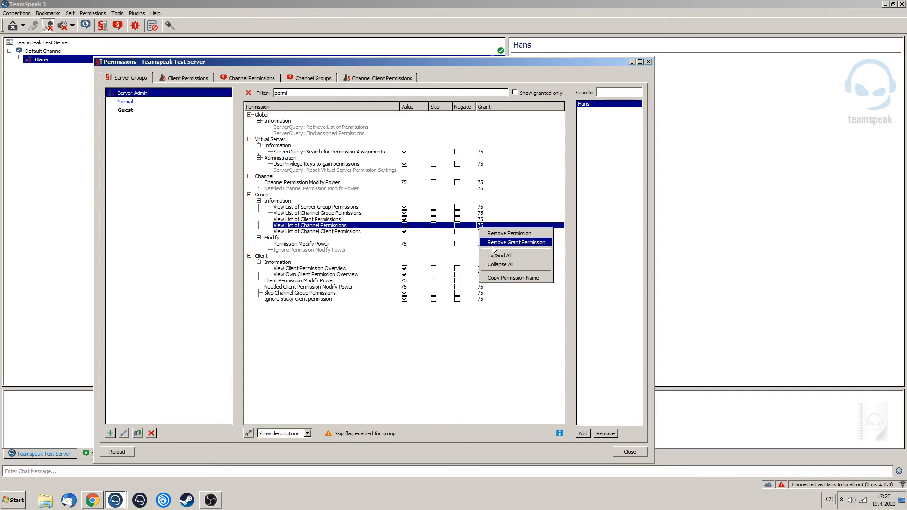
pyautogui.click(488, 208)
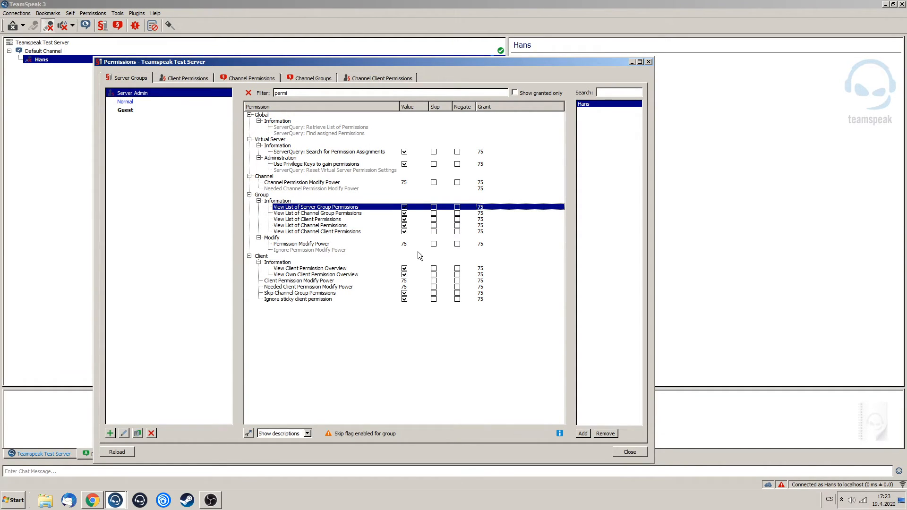
# - Open the Server Admin group's Permission Modify Power value for editing and leave it without entering a new one
pyautogui.click(406, 245)
pyautogui.click(406, 245)
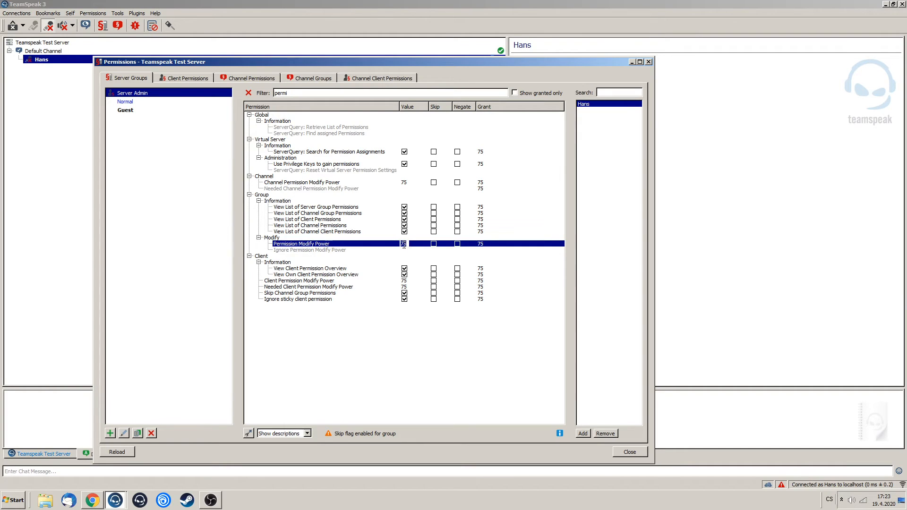
pyautogui.click(388, 237)
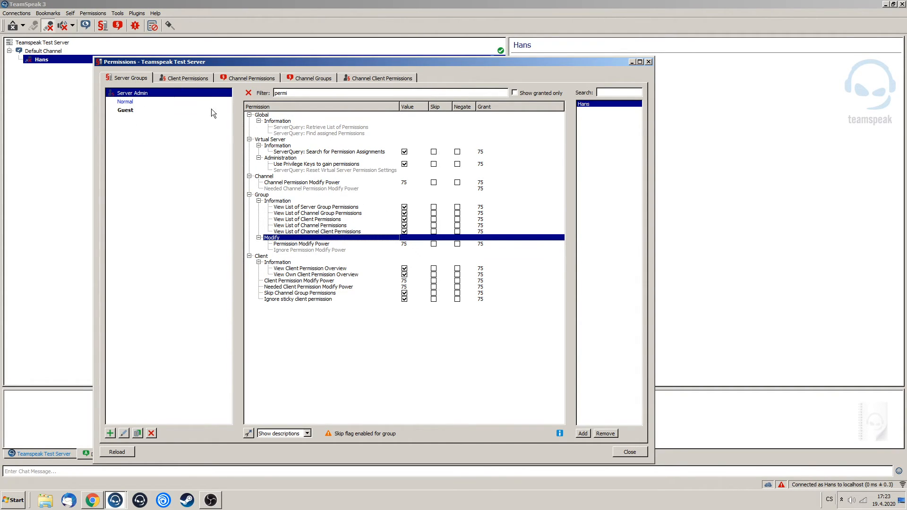
pyautogui.click(410, 245)
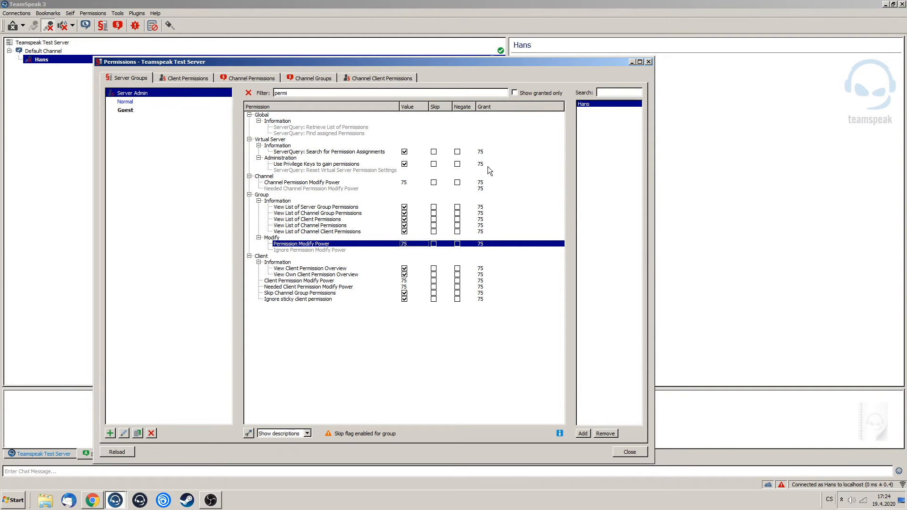
# - Set the grant value of View List of Channel Group Permissions to 70 for the Server Admin group
pyautogui.click(480, 214)
pyautogui.write('70')
pyautogui.press('Return')
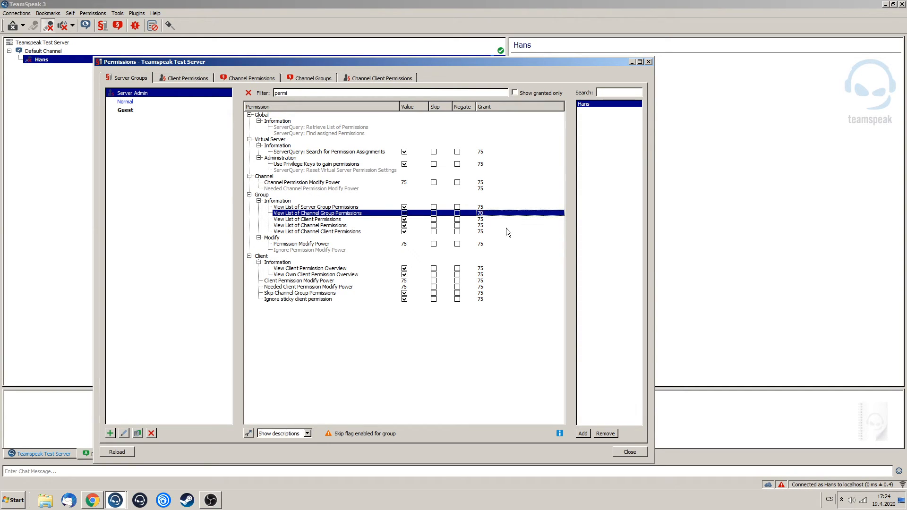
pyautogui.click(404, 243)
pyautogui.click(301, 214)
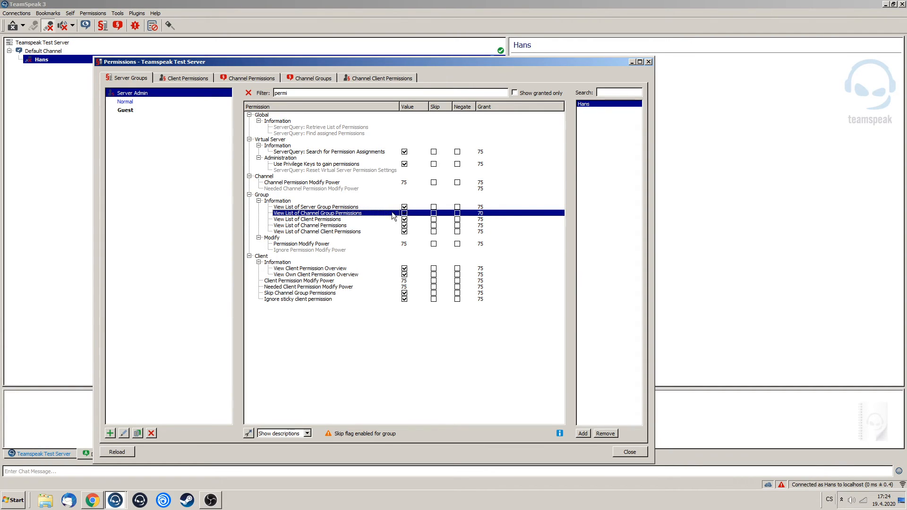
# - Restore the grant value of View List of Channel Group Permissions to 75
pyautogui.doubleClick(480, 213)
pyautogui.write('75')
pyautogui.press('Return')
# - Clear the permission filter and expand all permission categories of the Server Admin group
pyautogui.click(249, 93)
pyautogui.rightClick(311, 201)
pyautogui.click(336, 235)
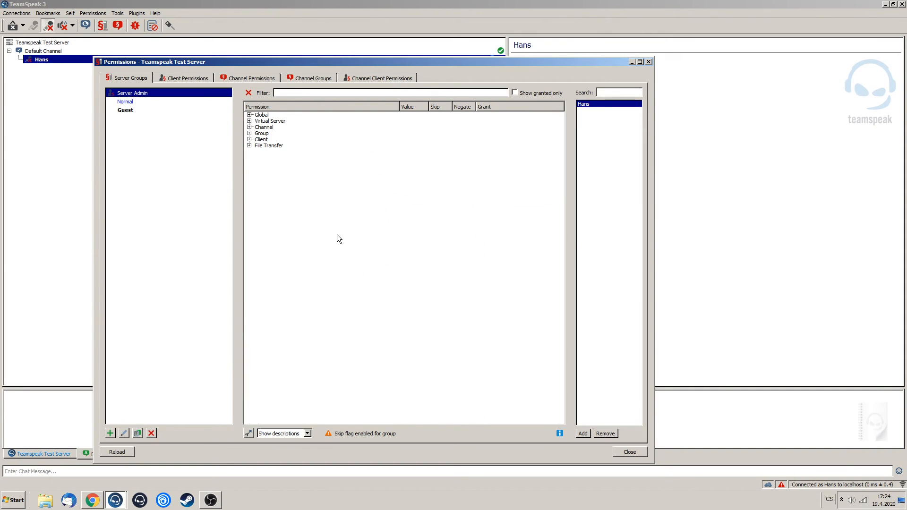
pyautogui.click(344, 165)
# - Examine the virtual server, channel and group permissions, including the Group Member Add Power description and the Needed Group Modify Power entry
pyautogui.scroll(-15, 421, 126)
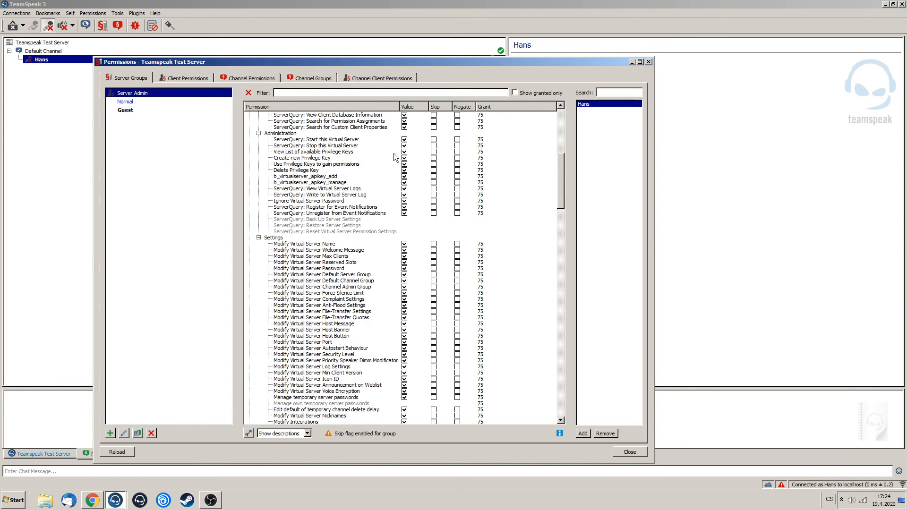
pyautogui.scroll(2, 405, 181)
pyautogui.scroll(-11, 405, 181)
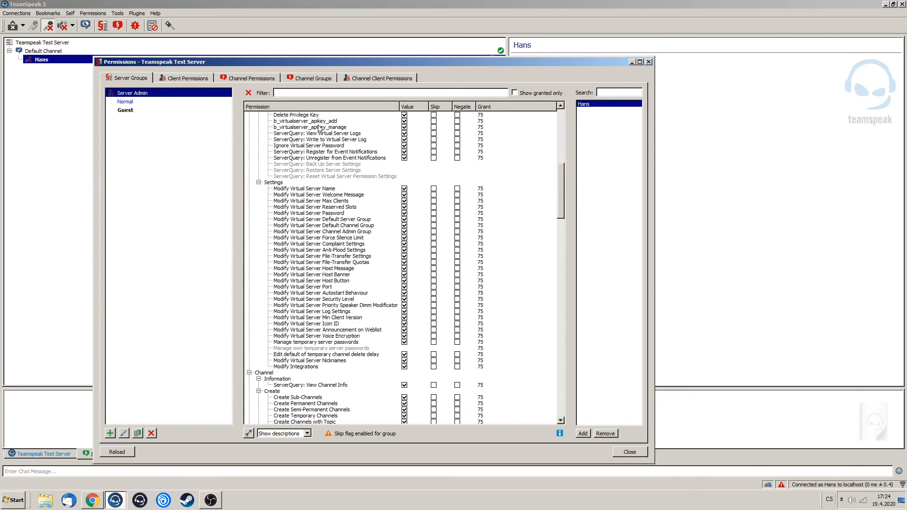
pyautogui.scroll(-20, 334, 211)
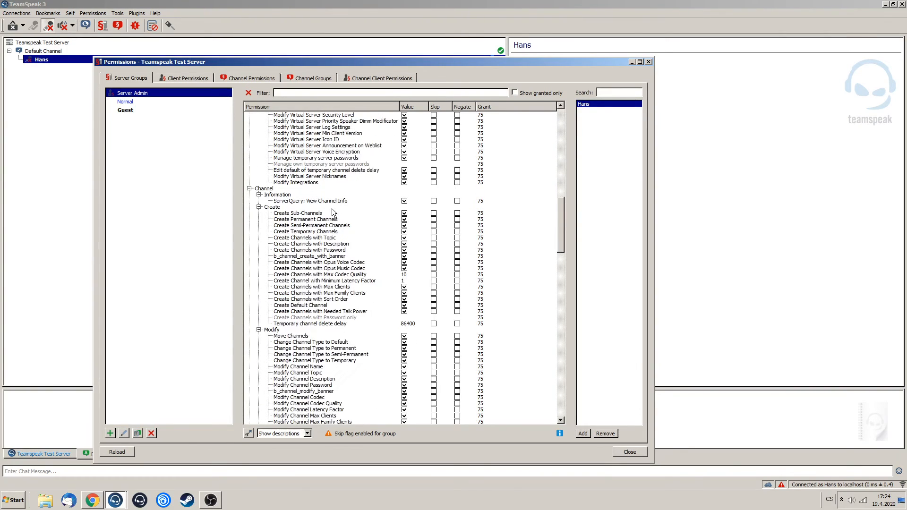
pyautogui.scroll(1, 331, 228)
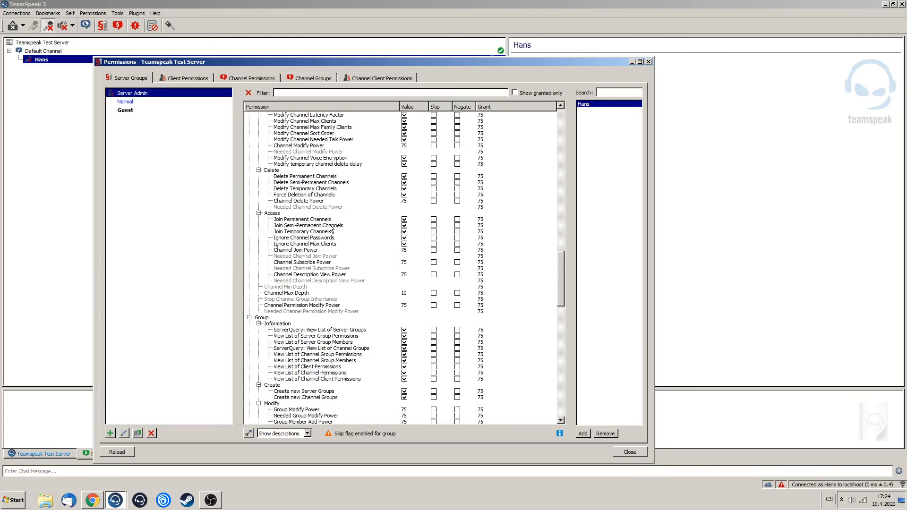
pyautogui.scroll(-12, 354, 231)
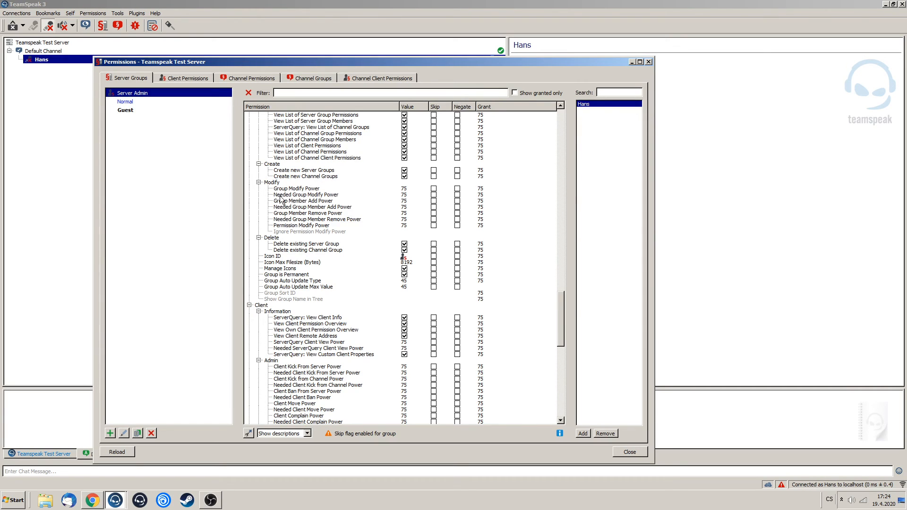
pyautogui.moveTo(375, 201)
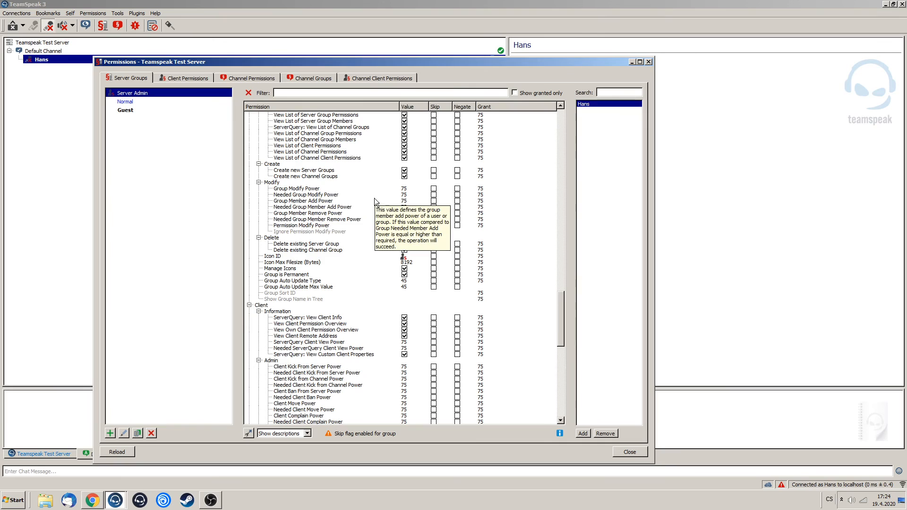
pyautogui.click(404, 196)
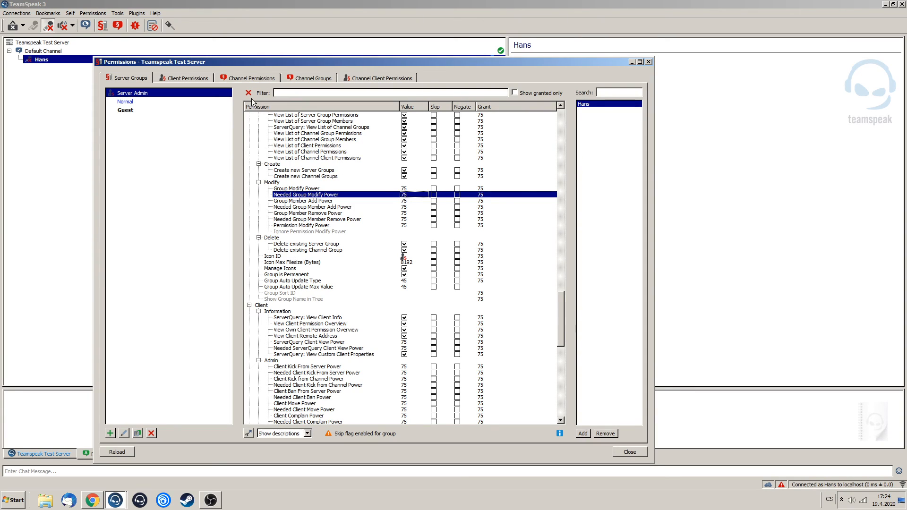
# - Collapse all permission categories and select the Server Admin group
pyautogui.click(342, 177)
pyautogui.rightClick(345, 184)
pyautogui.click(364, 217)
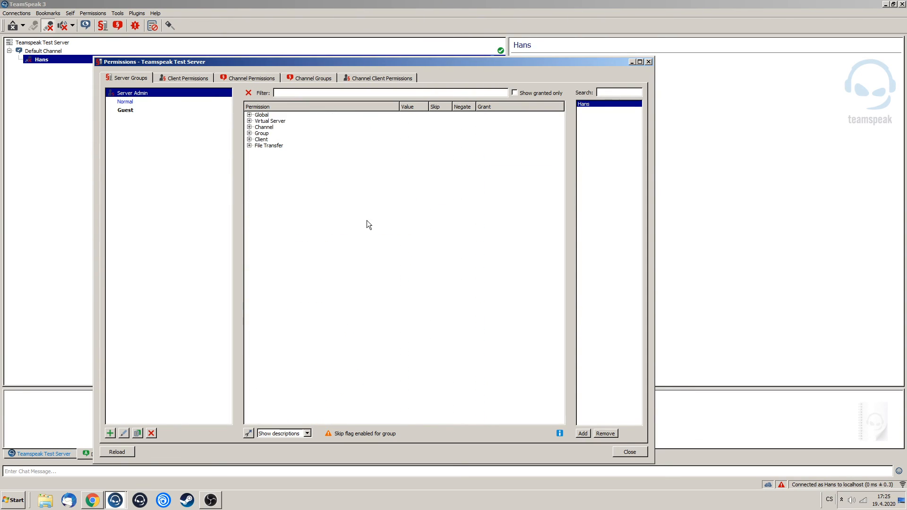
pyautogui.click(133, 94)
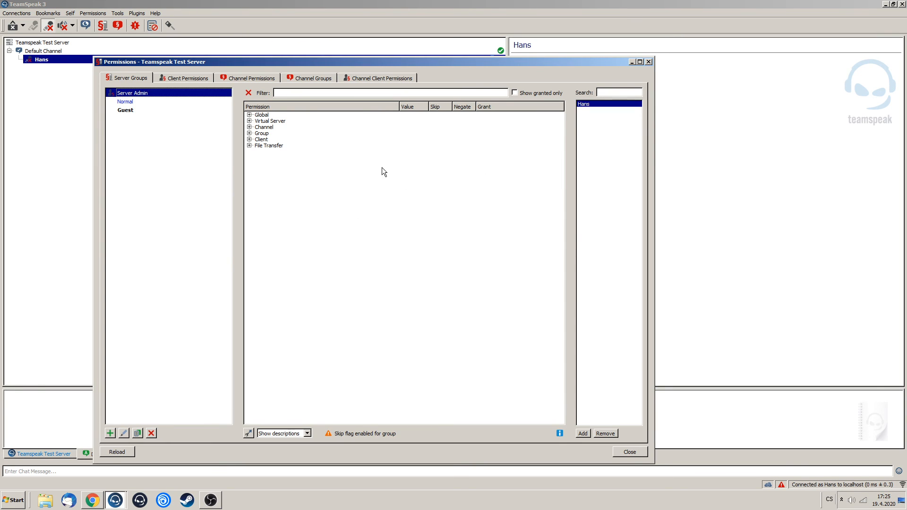